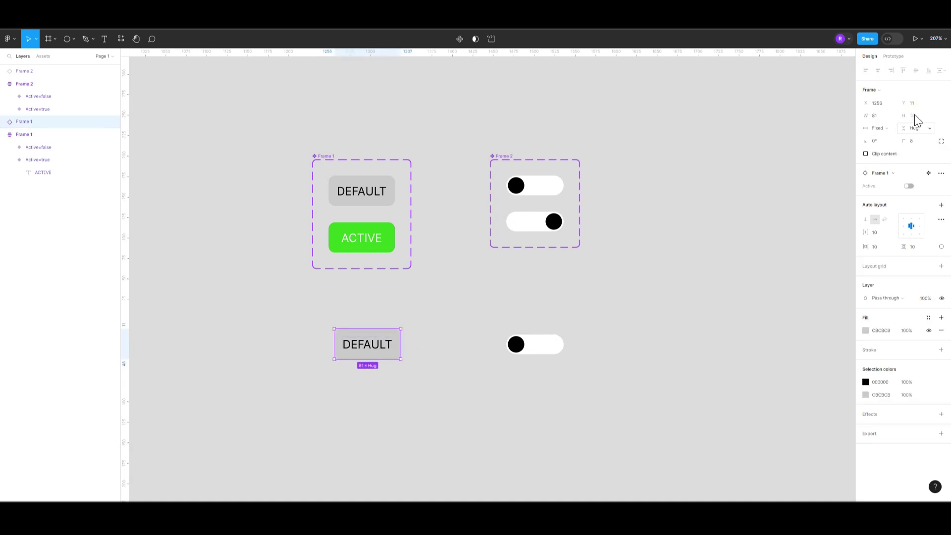
- Flip the button instance's Active on and off, turn the toggle on, and auto-layout DEFAULT
left_click(909, 186)
left_click(909, 186)
left_click(541, 346)
left_click(910, 187)
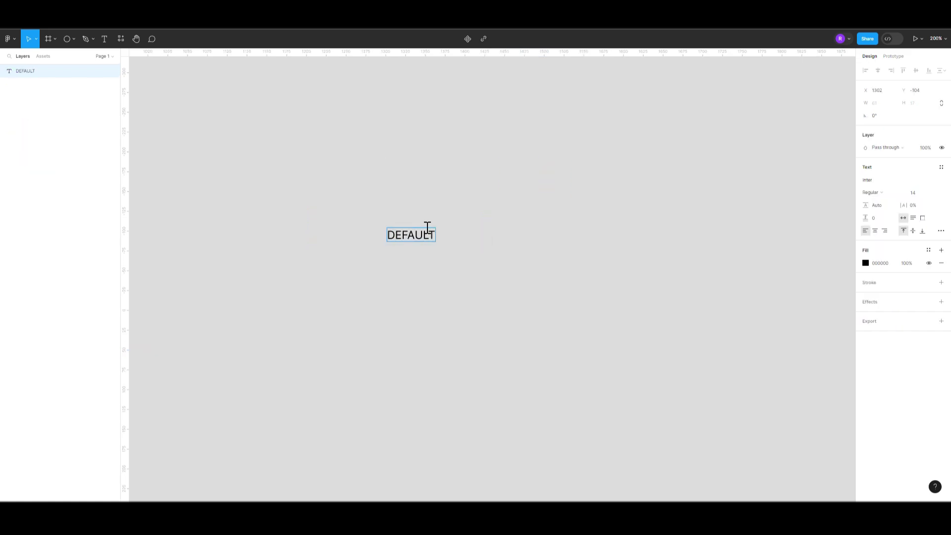
key("shift+a")
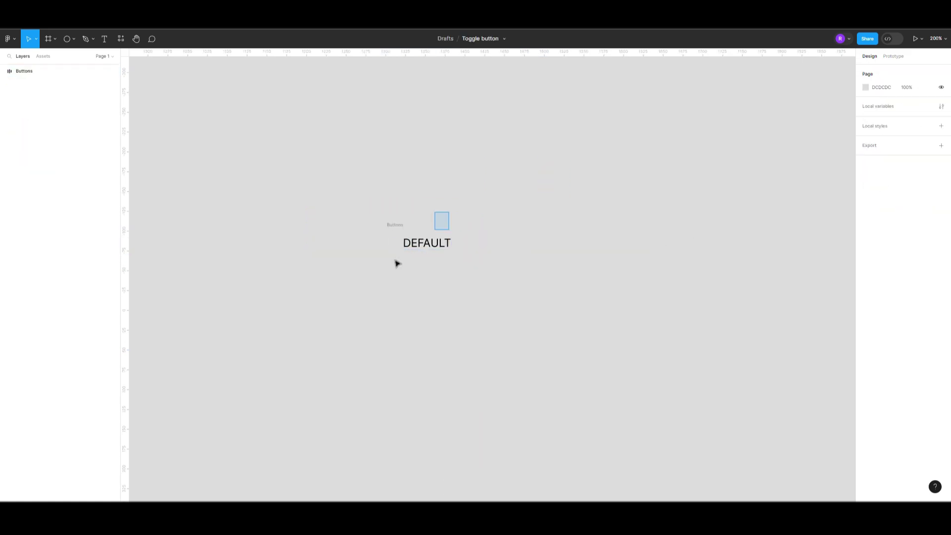
- Change the green button's label to ACTIVE
double_click(426, 288)
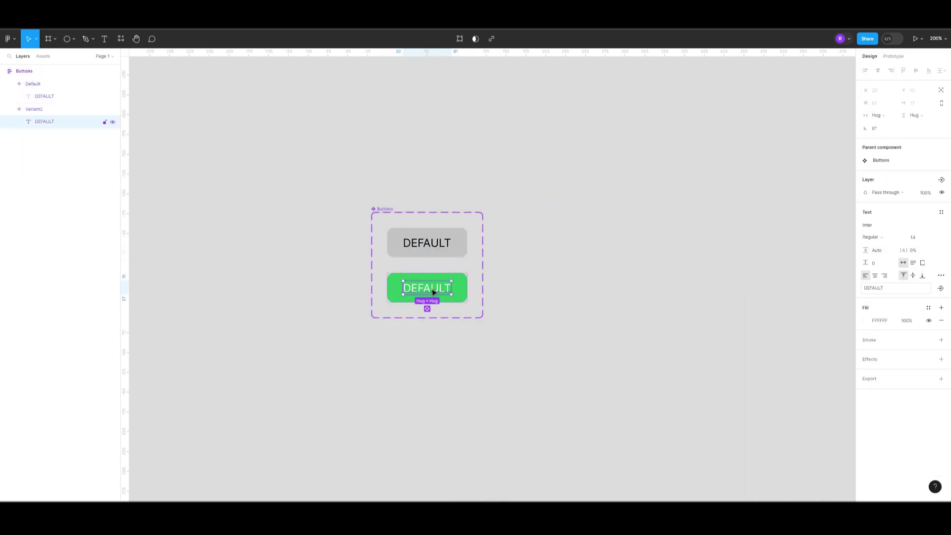
key("BackSpace")
type("ACTIVE")
left_click(539, 246)
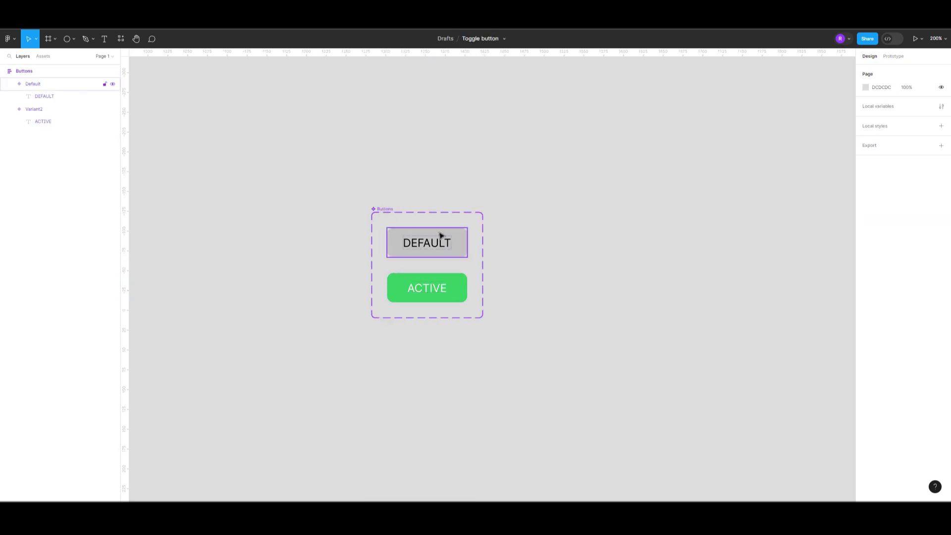
- Name the Buttons variant property State, with values Default and Active
left_click(439, 240)
double_click(885, 193)
type("tate")
left_click(757, 216)
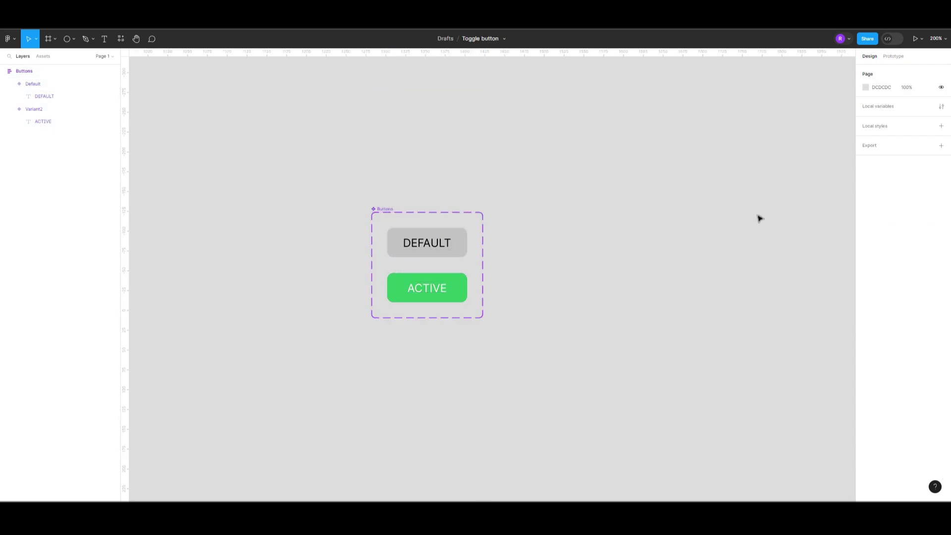
left_click(412, 242)
left_click(909, 218)
left_click(460, 286)
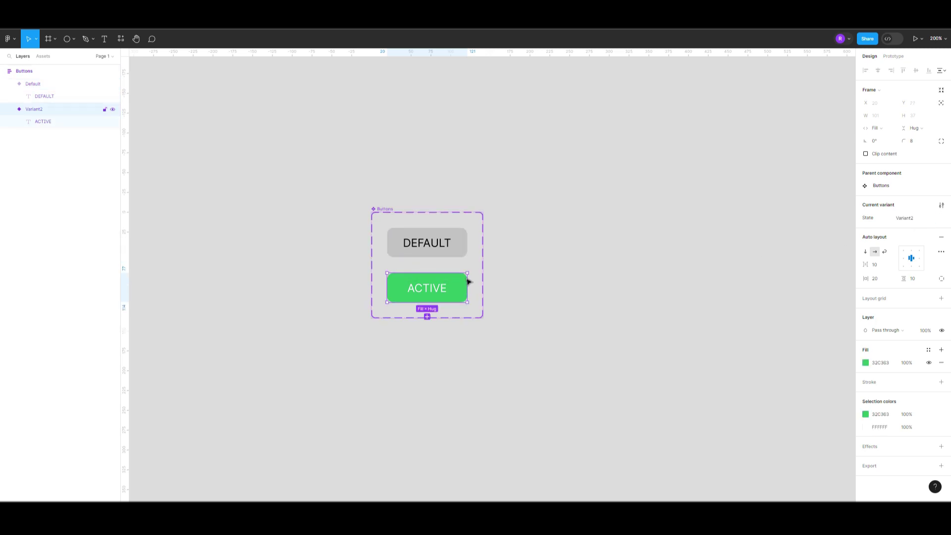
left_click(915, 223)
type("Active")
left_click(708, 269)
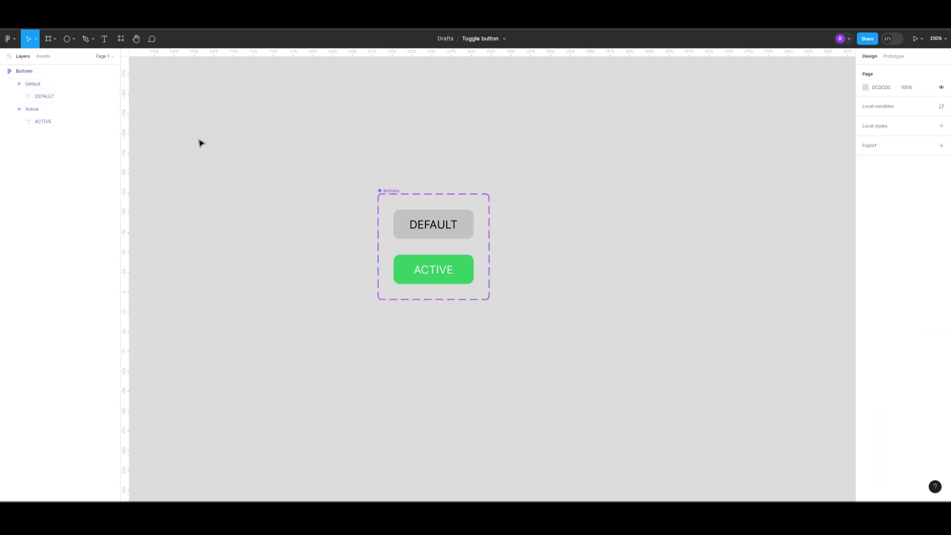
left_click(44, 56)
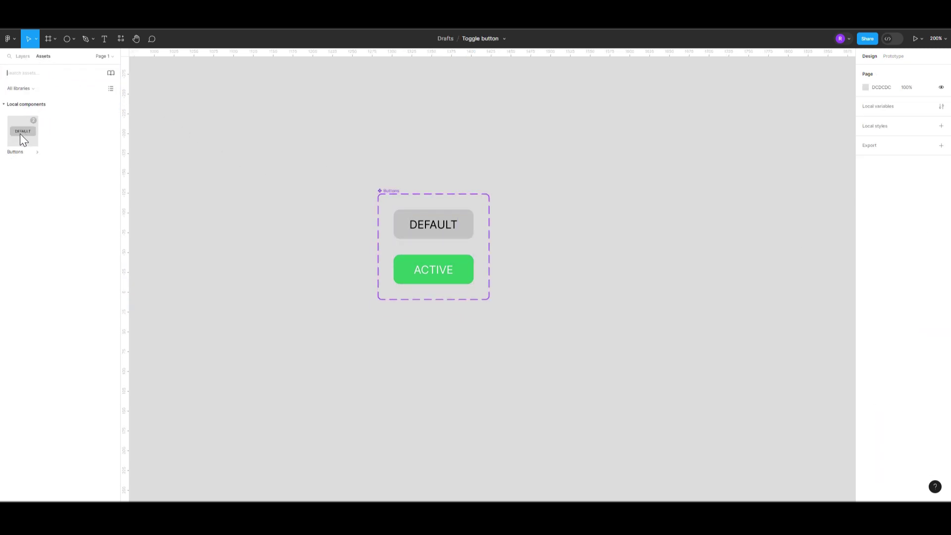
- Place a Buttons instance below the set and switch its State to Active, then Default
left_click_drag(22, 133, 435, 347)
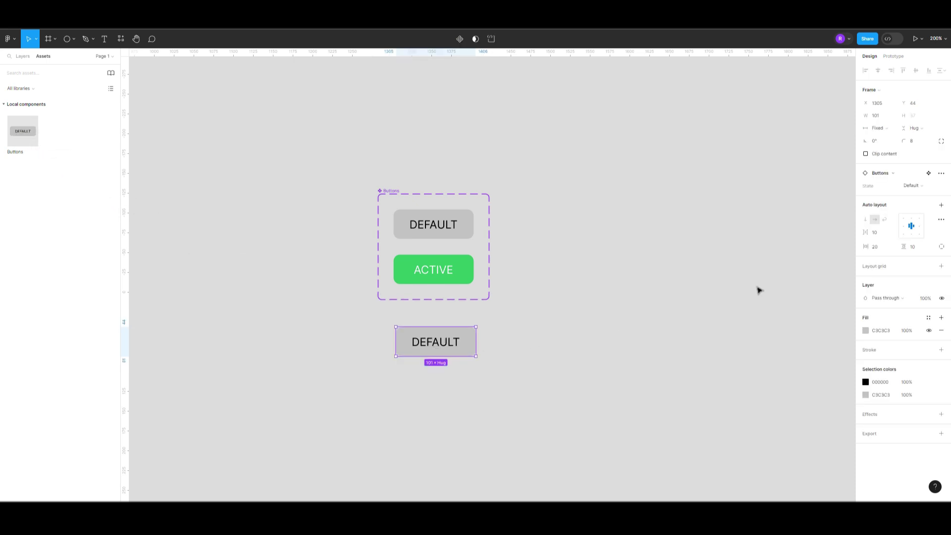
left_click(923, 185)
left_click(905, 195)
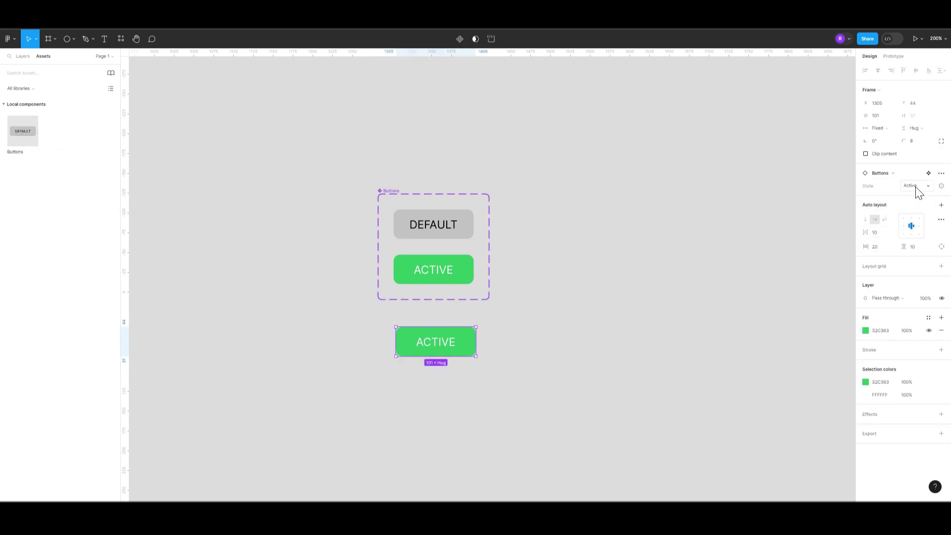
left_click(891, 176)
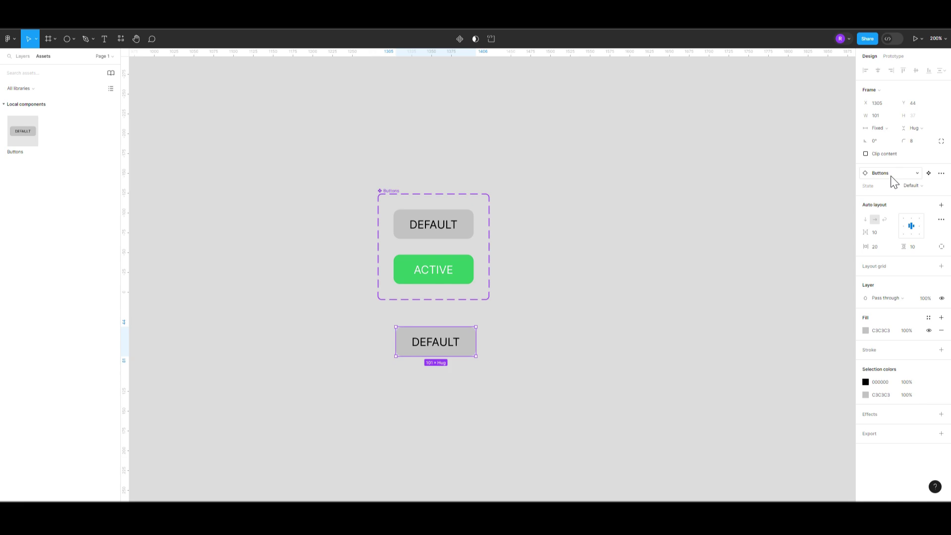
- Return to the layer hierarchy and select the Default variant
key("alt+1")
left_click(374, 208)
left_click(433, 225)
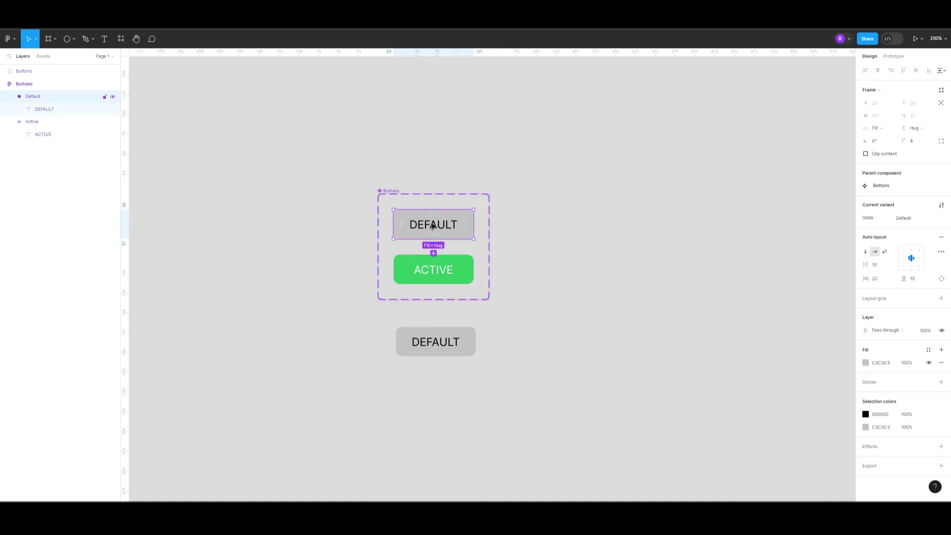
- Rename the Default and ACTIVE button variants to Active=false and Active=true in Layers
double_click(39, 97)
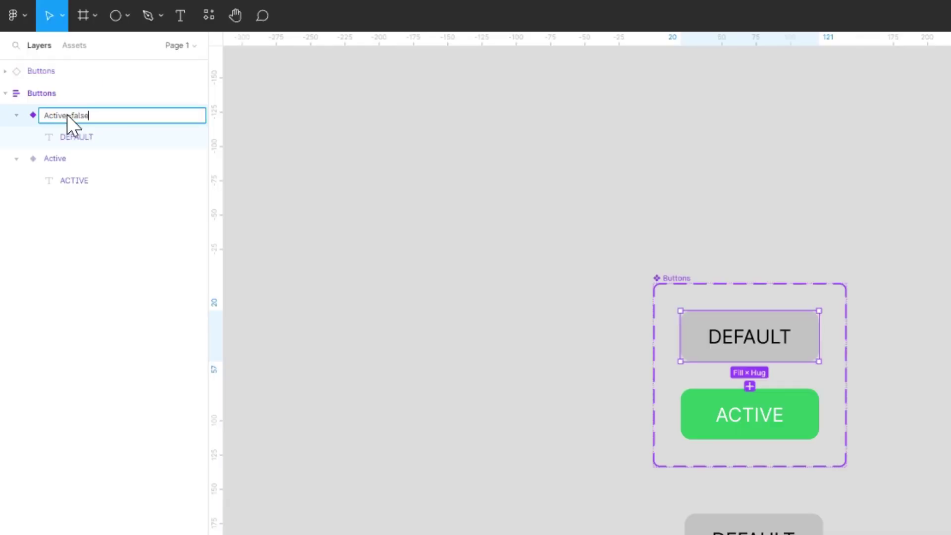
left_click(409, 295)
left_click(737, 418)
double_click(54, 157)
type("Ac")
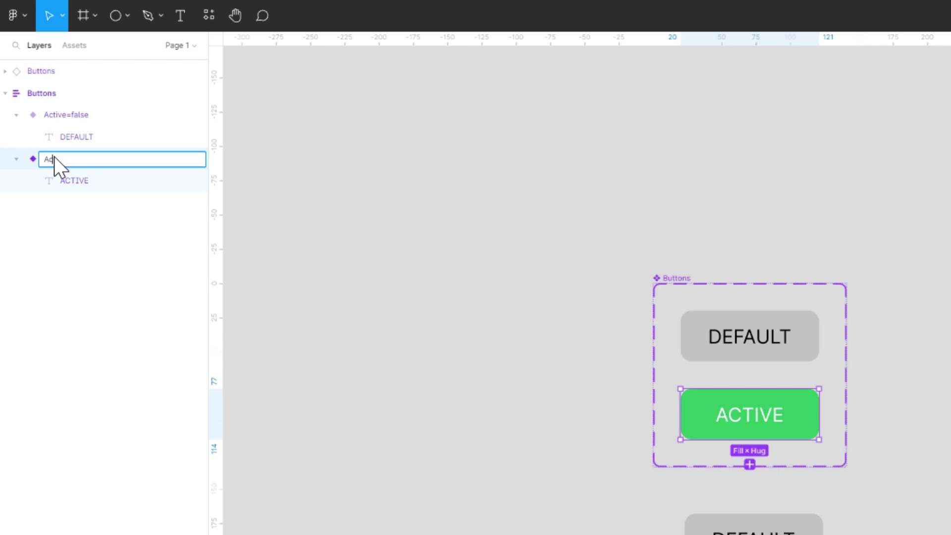
type("tive=t")
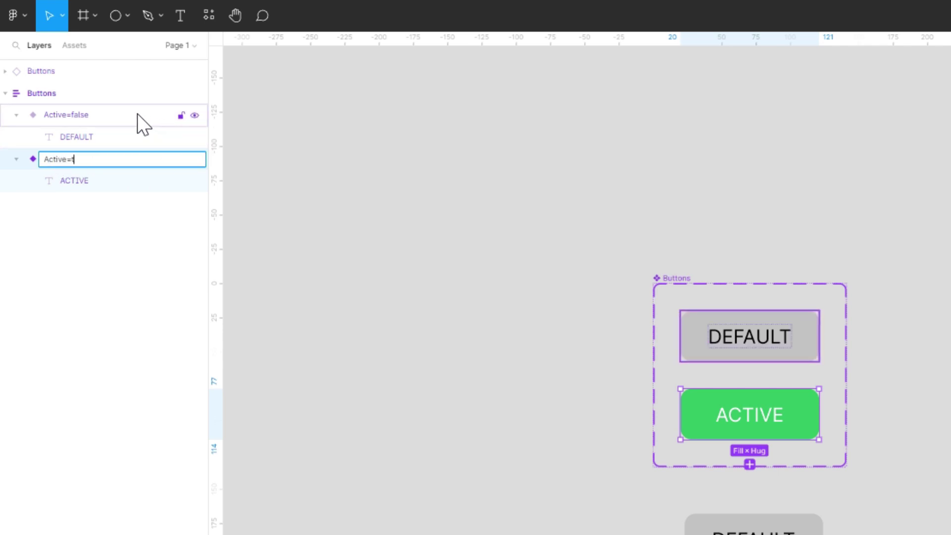
type("rue")
key("Return")
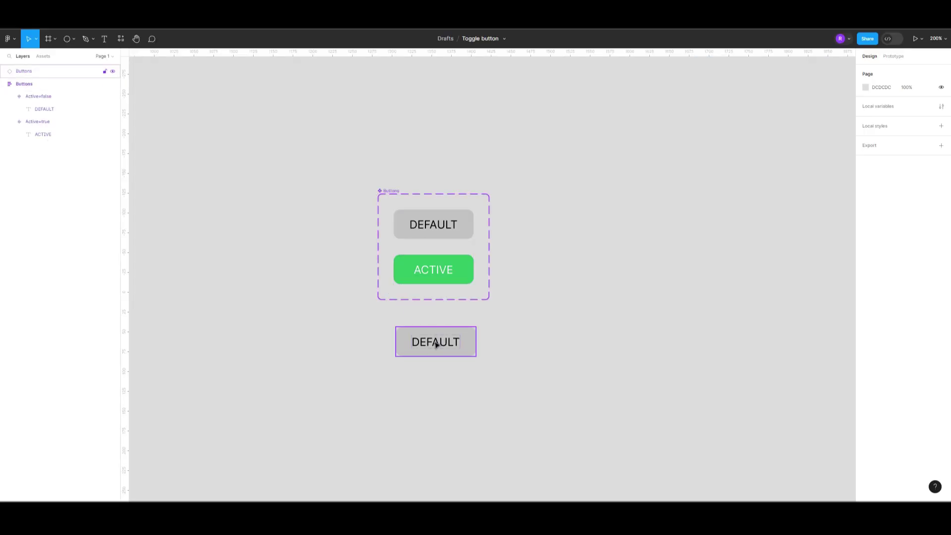
left_click(436, 343)
left_click(908, 185)
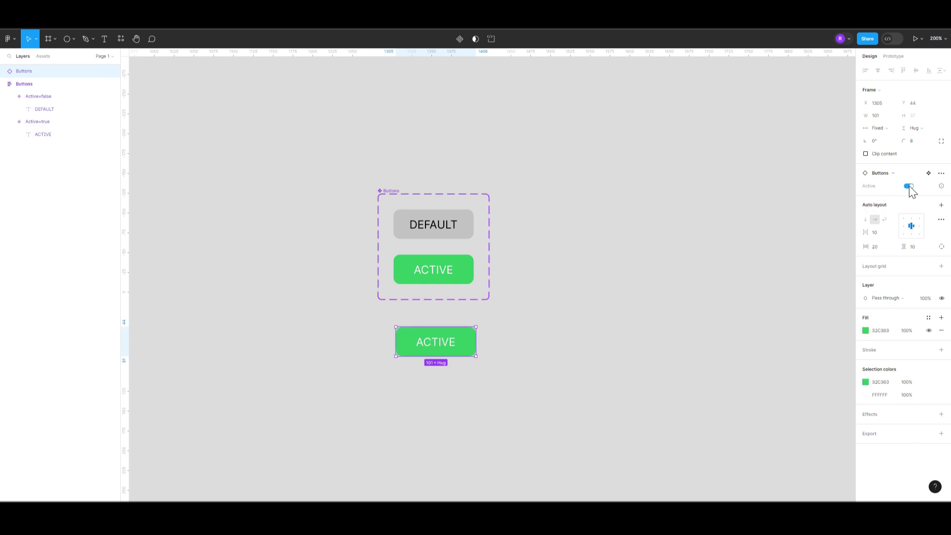
double_click(908, 186)
left_click(908, 186)
left_click(909, 186)
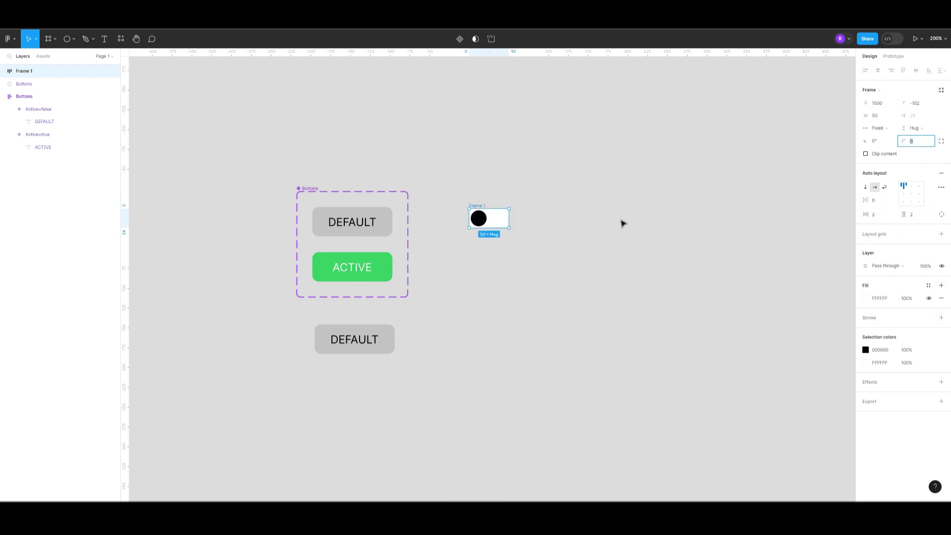
type("999")
- Make the toggle frame a component and add a second toggle variant
left_click(460, 39)
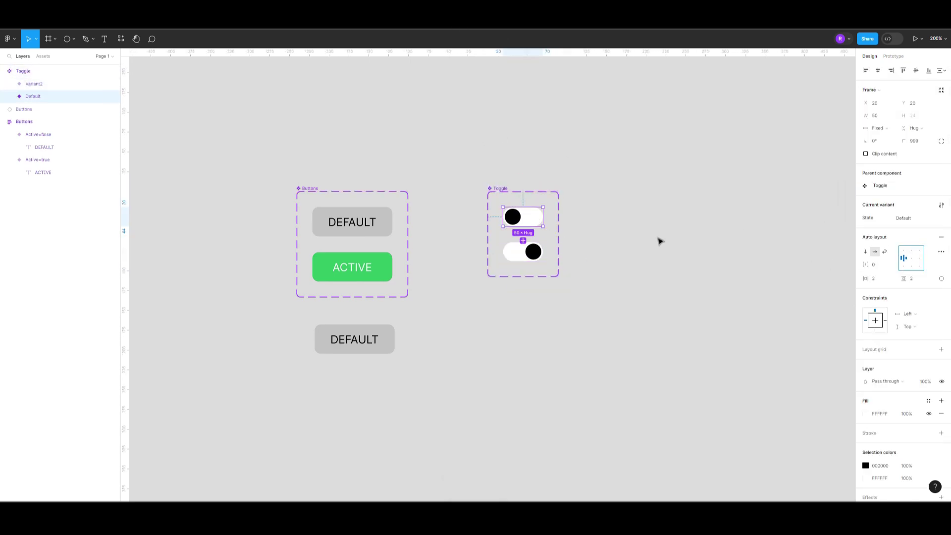
left_click(913, 217)
type("Acti")
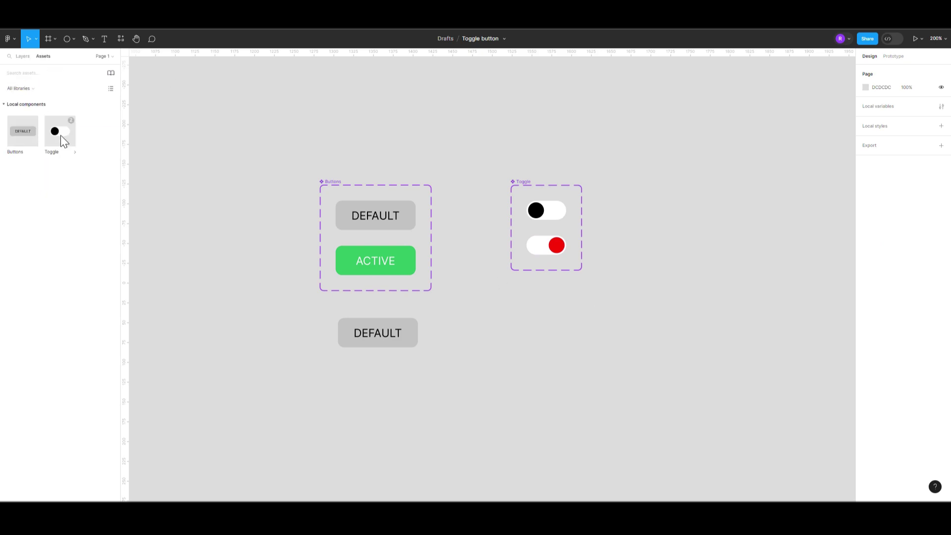
- Rename the two toggle variants to Active=false and Active=true in Layers
left_click(555, 217)
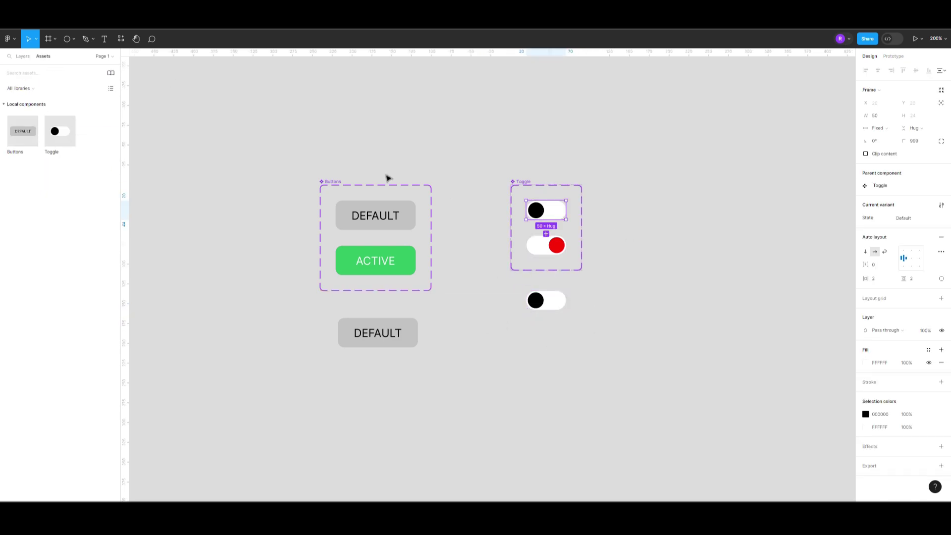
left_click(22, 56)
double_click(35, 96)
type("Active=false")
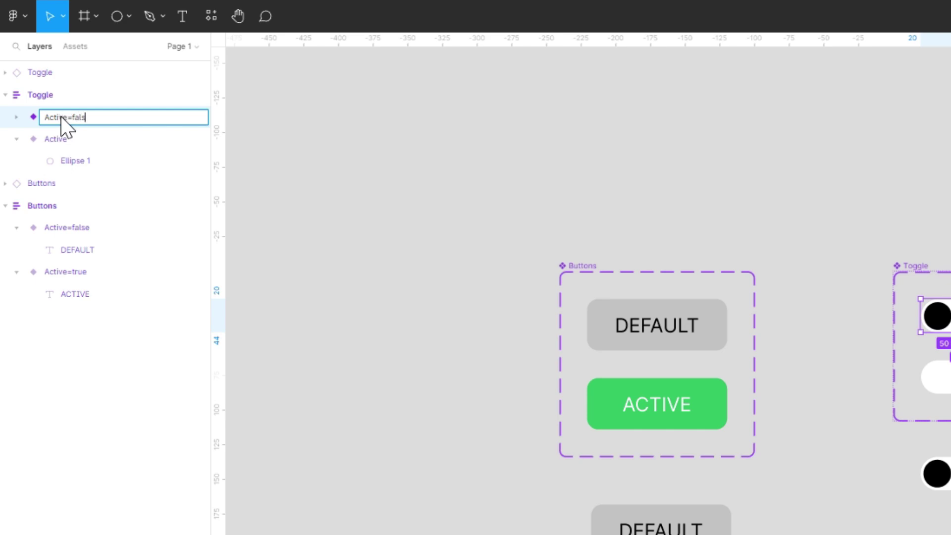
double_click(65, 139)
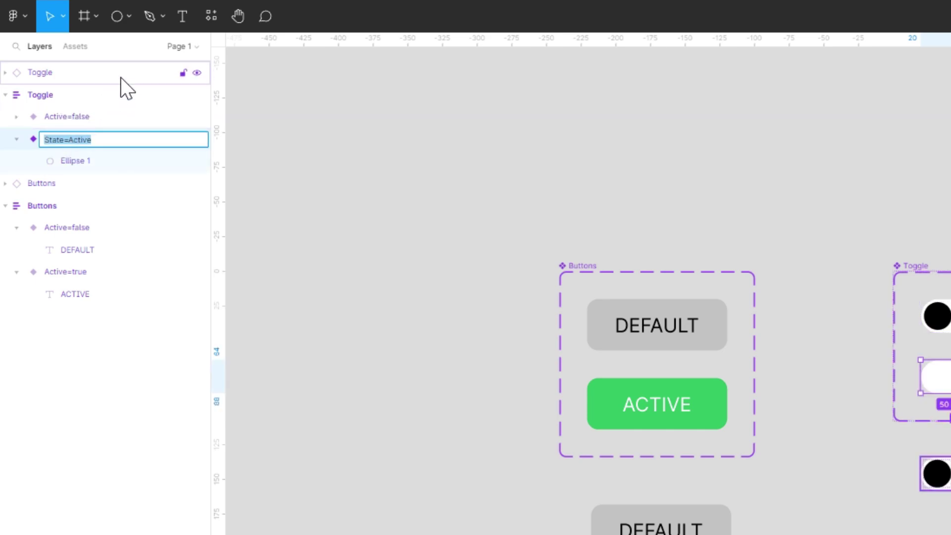
type("Active=true")
key("Return")
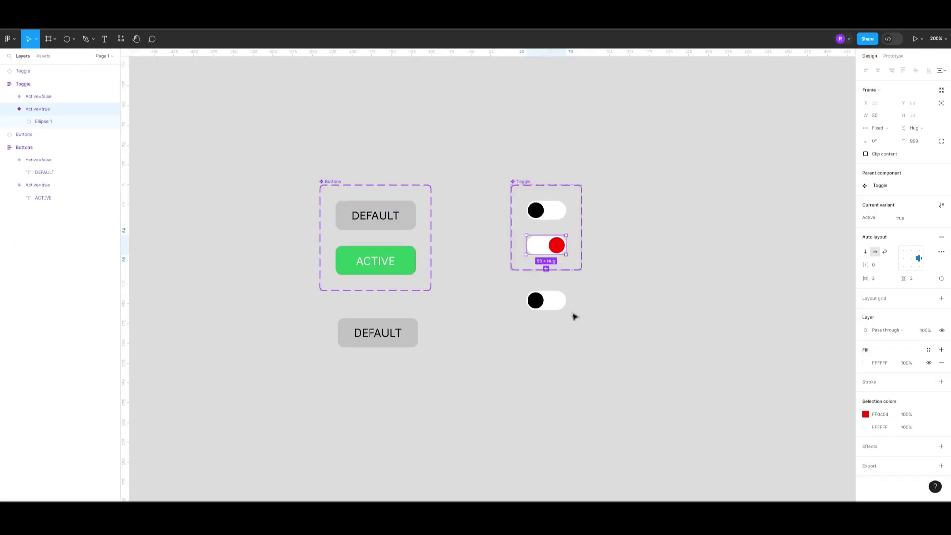
- Flip the bottom toggle instance's Active switch on, off, and on again
left_click(559, 305)
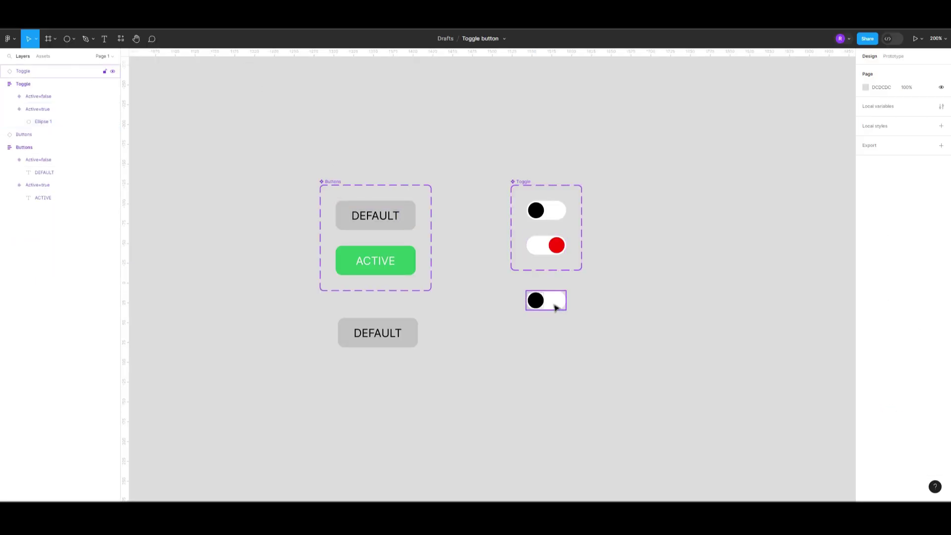
left_click(910, 186)
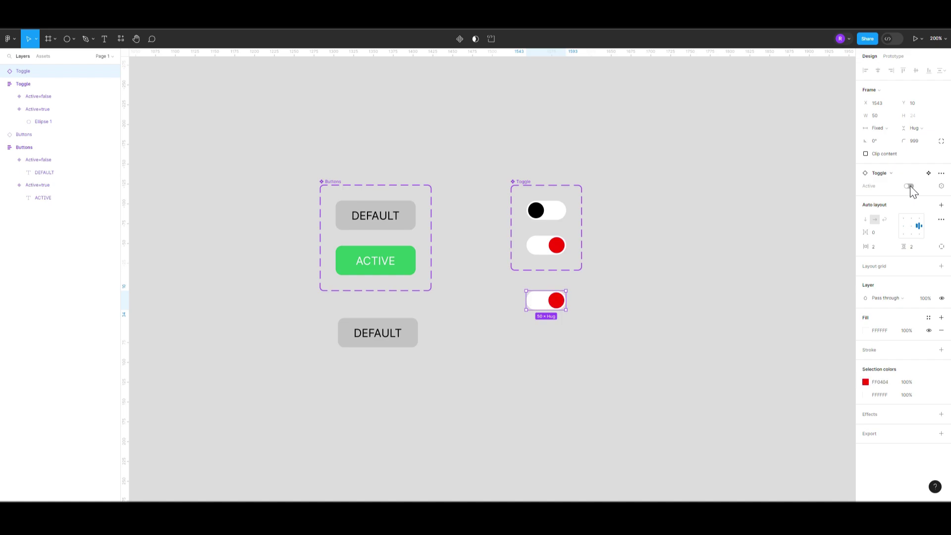
left_click(909, 186)
left_click(909, 186)
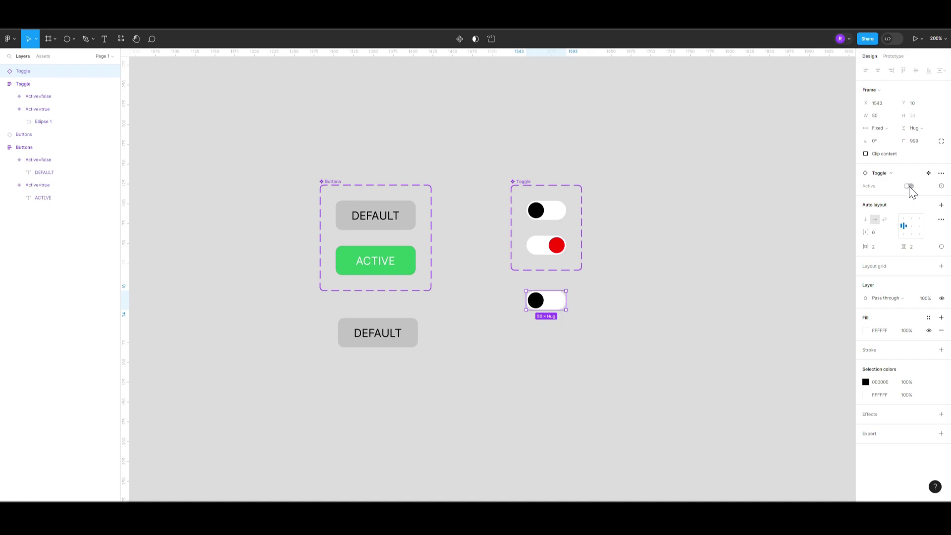